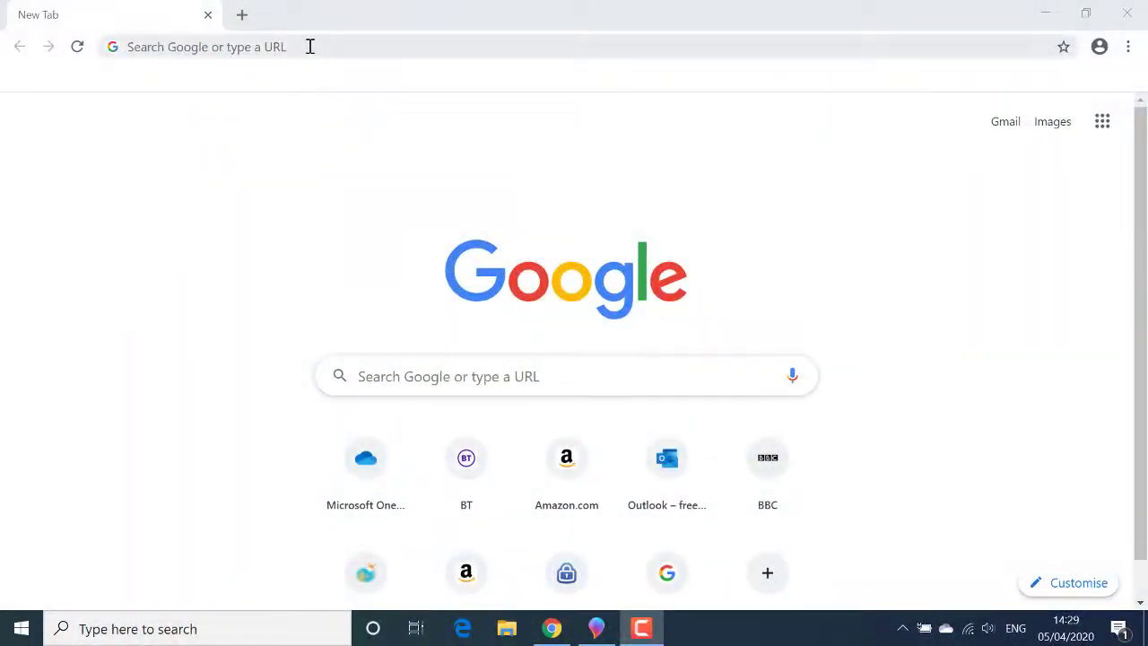
# Step: Enter zoom.us in Chrome's address bar
pyautogui.click(309, 45)
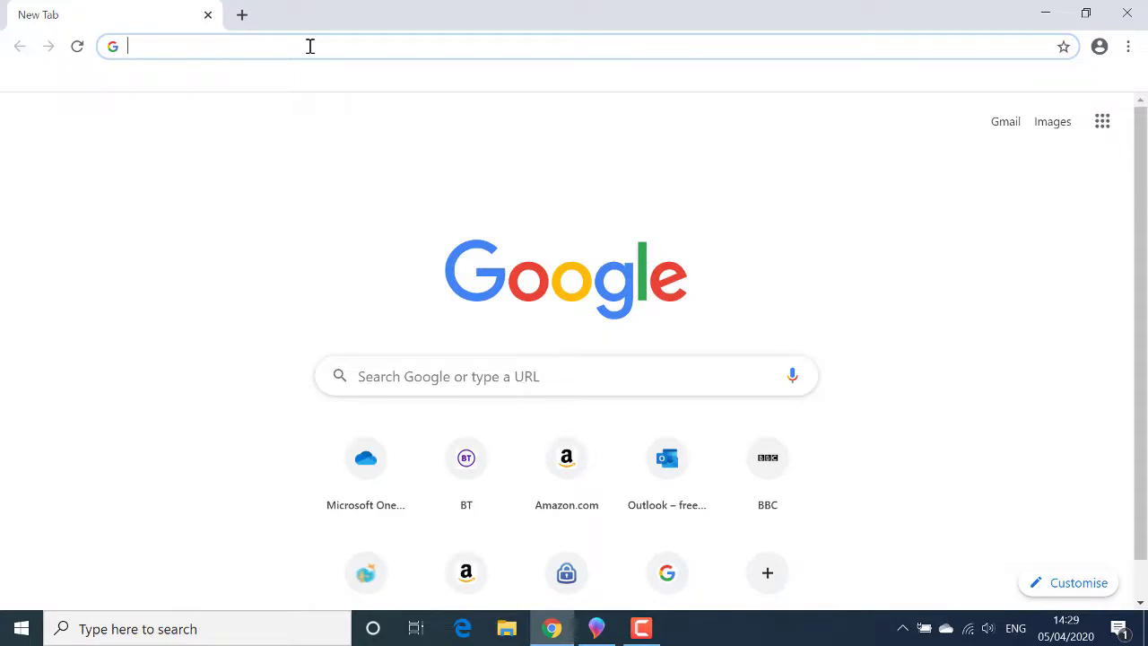
pyautogui.write('zoo')
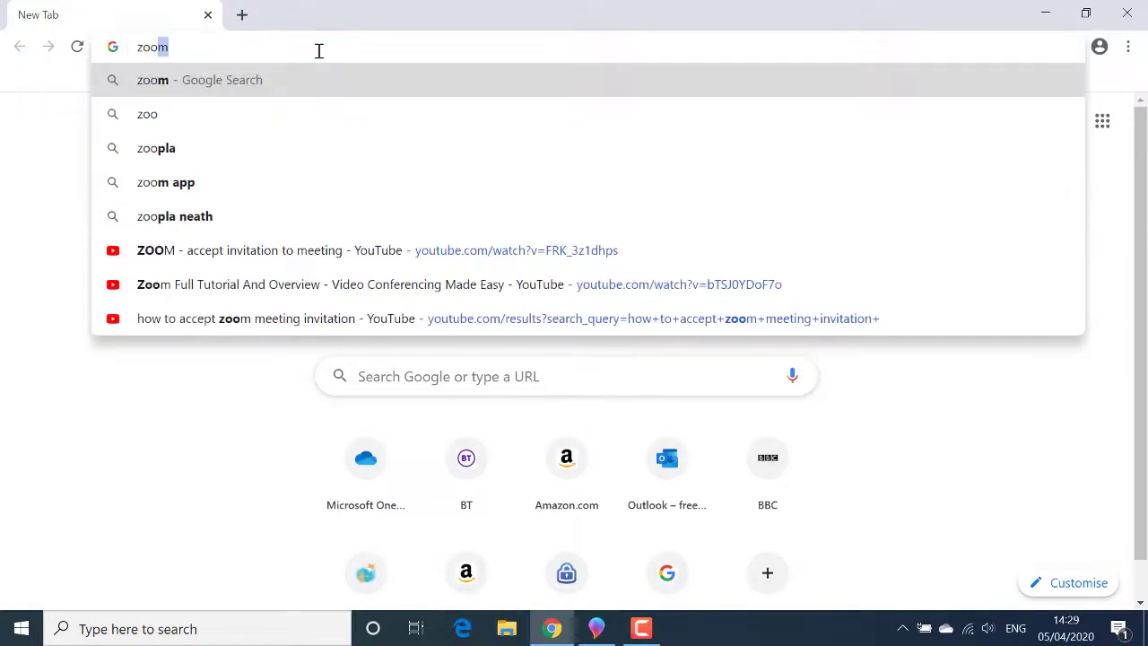
pyautogui.write('m.us')
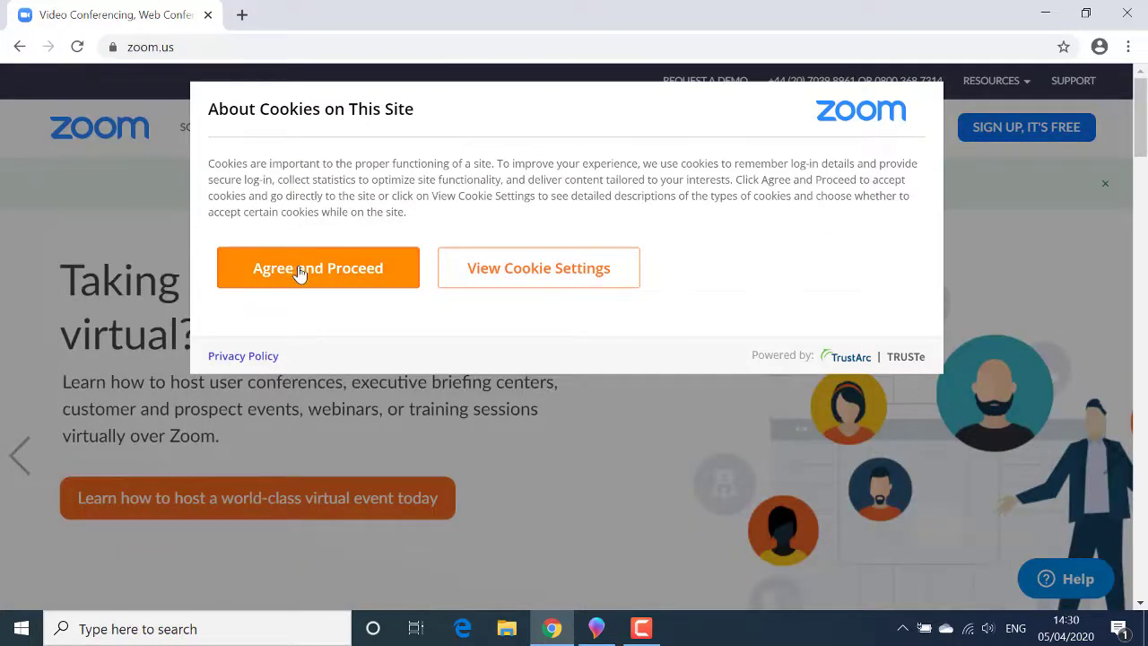
# Step: Accept Zoom's cookies and view the Plans & Pricing page with the free Basic plan
pyautogui.click(305, 272)
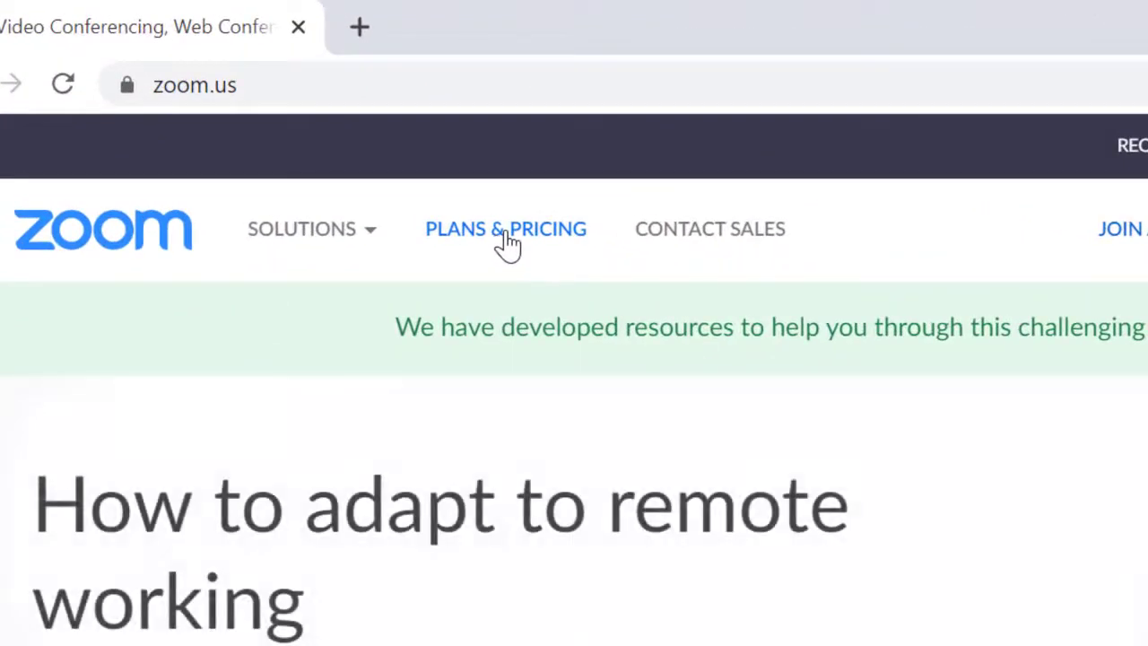
pyautogui.click(508, 243)
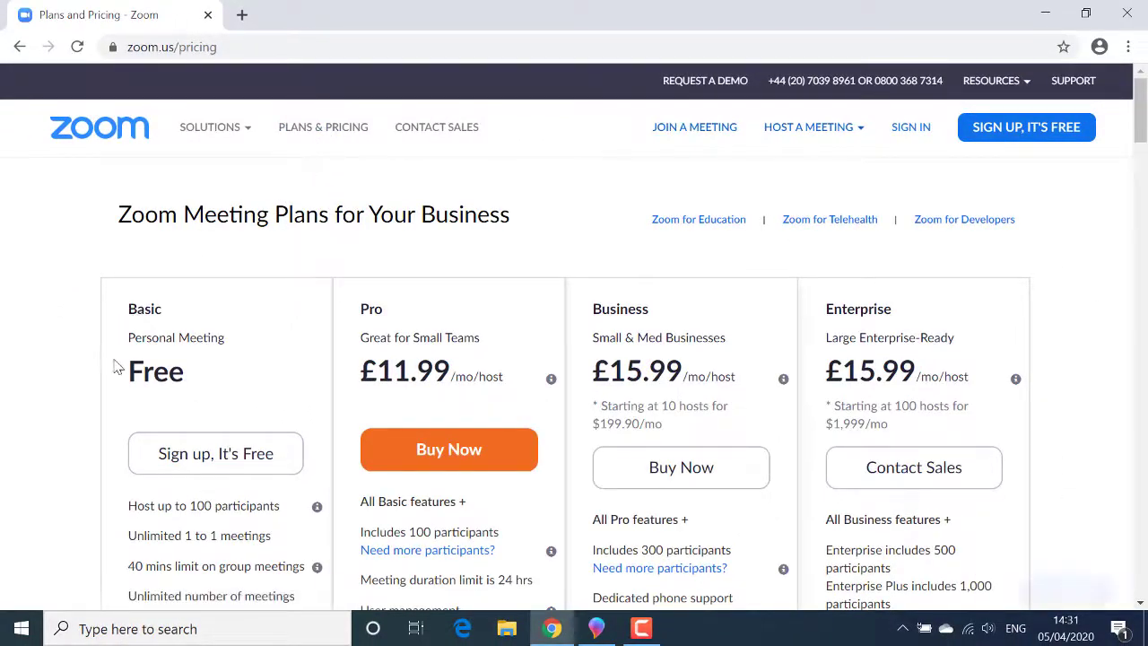
pyautogui.scroll(-2, 502, 403)
pyautogui.scroll(2, 503, 403)
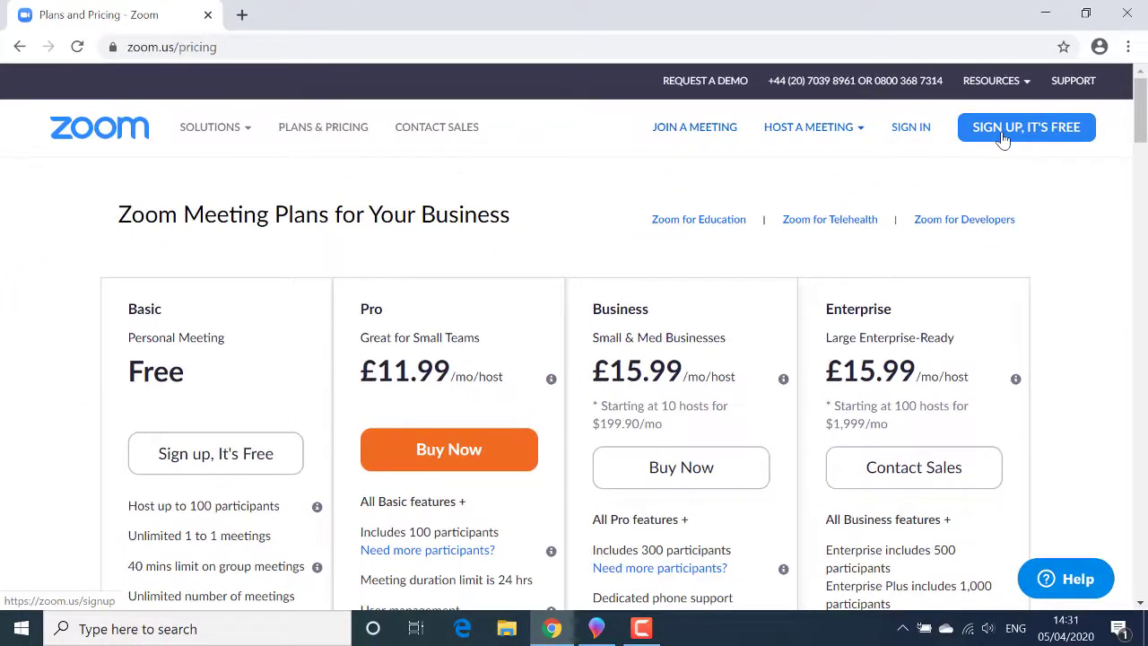
# Step: Start the free sign-up and fill the work email field with the saved email address
pyautogui.click(1003, 136)
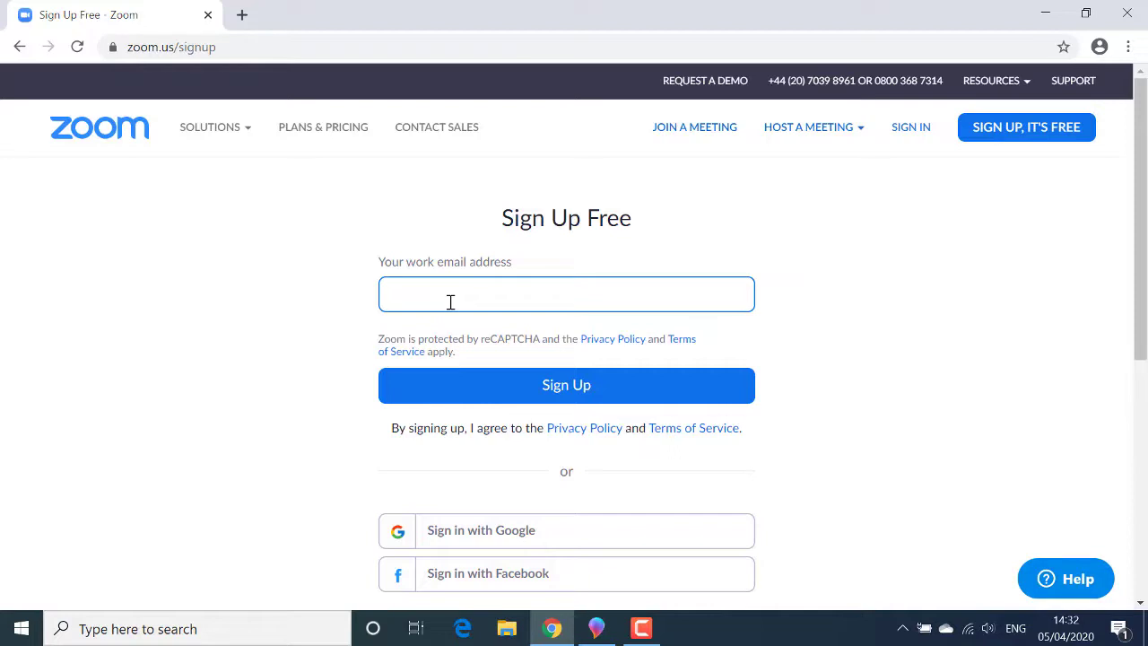
pyautogui.write('ro')
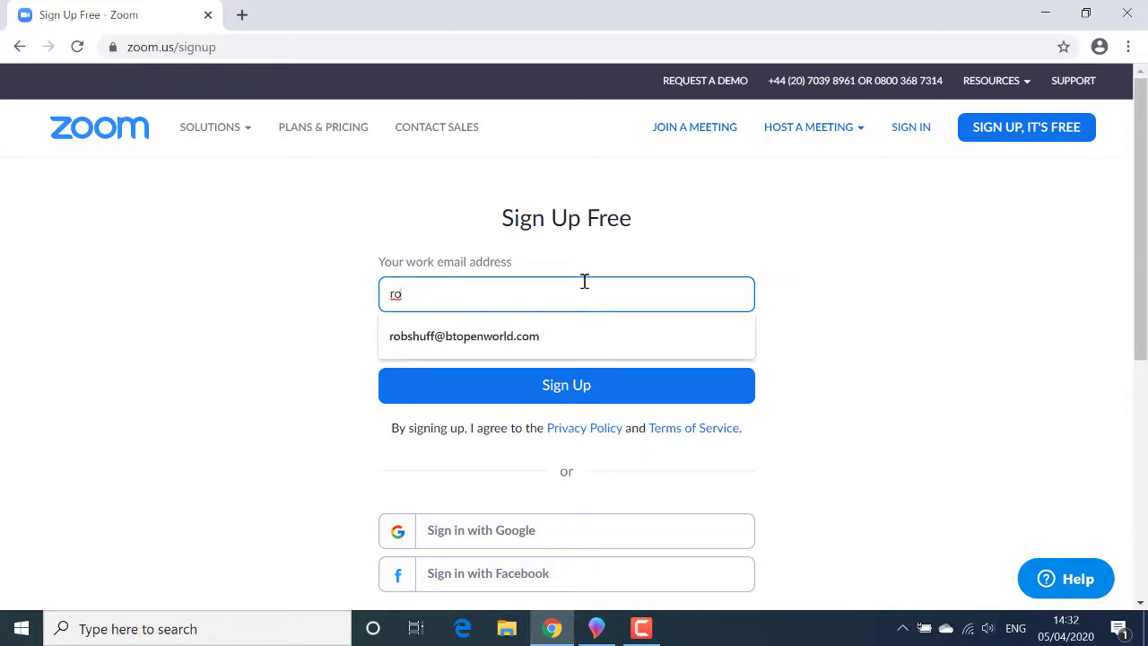
pyautogui.click(500, 345)
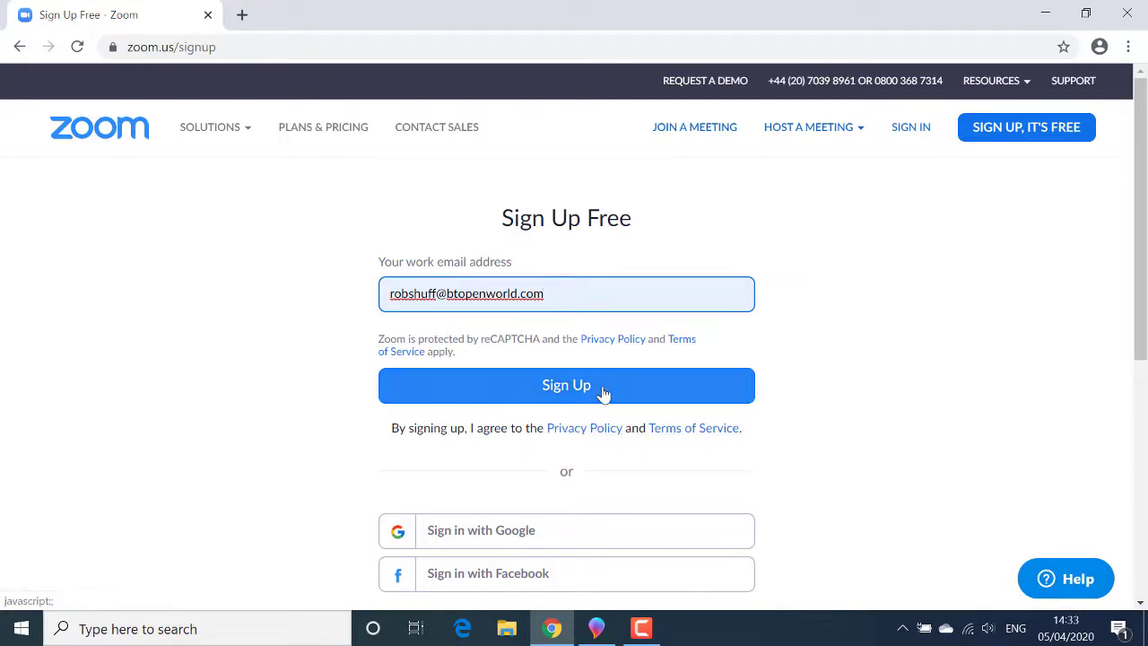
# Step: Submit the sign-up and confirm receiving Zoom resource emails
pyautogui.click(603, 392)
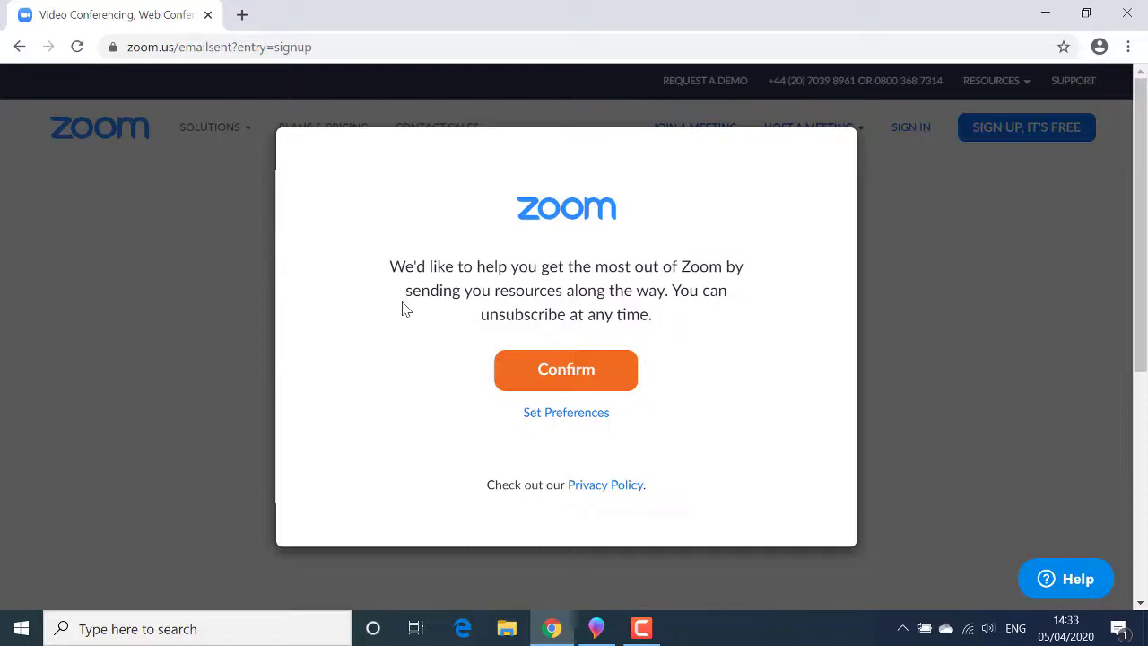
pyautogui.click(577, 375)
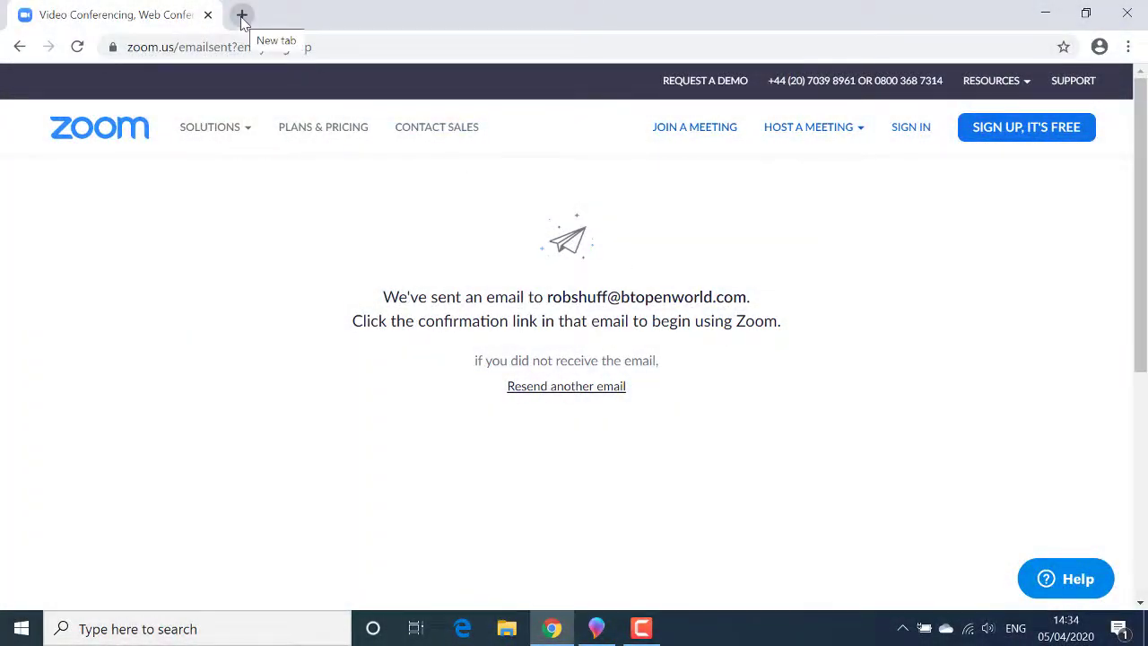
pyautogui.click(241, 16)
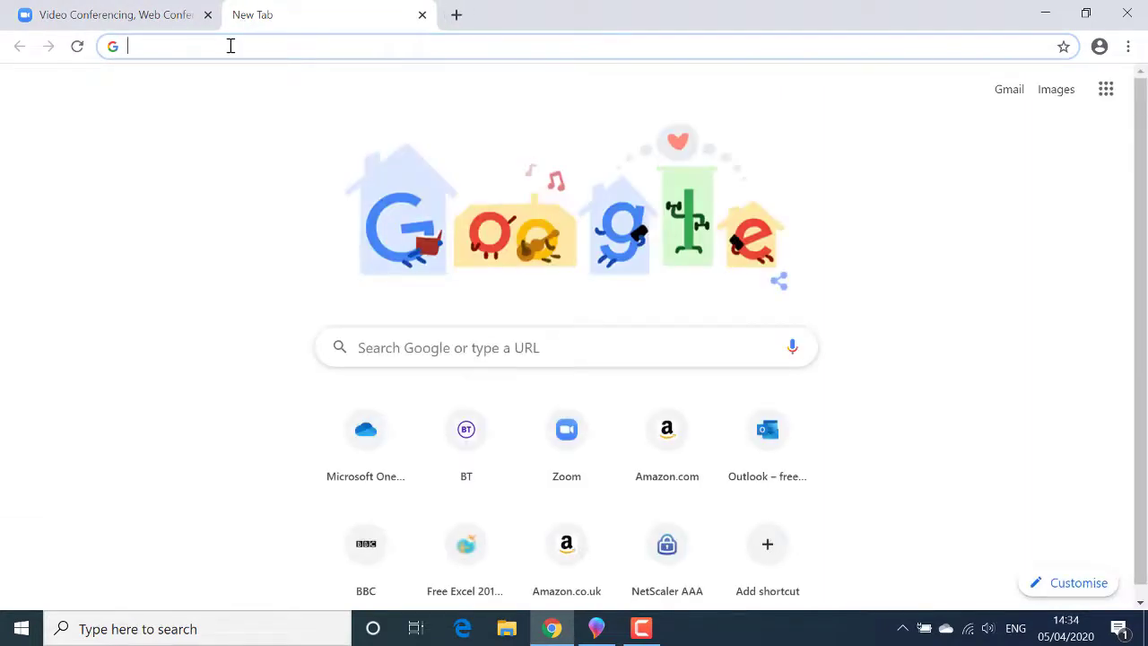
pyautogui.write('www')
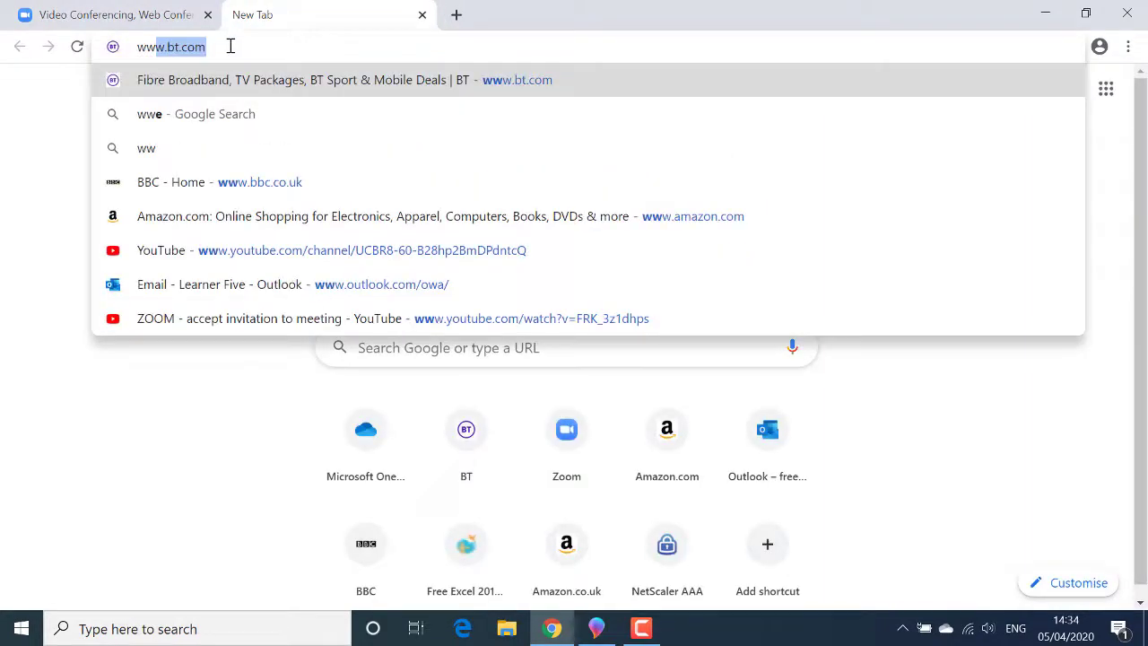
pyautogui.press('Right')
pyautogui.press('Return')
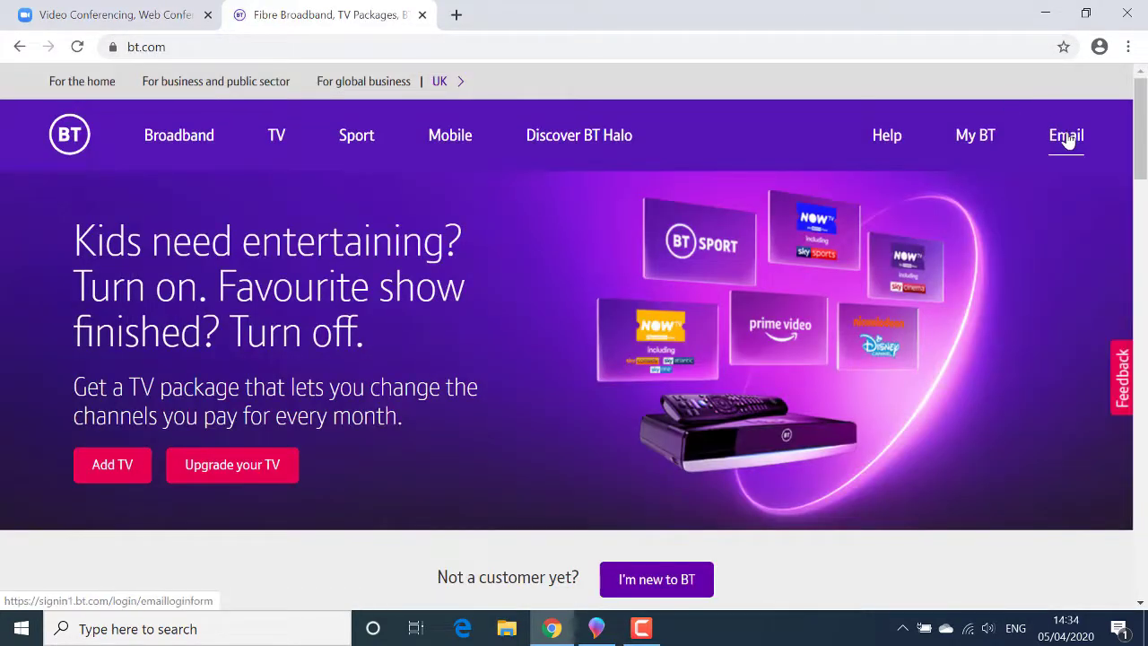
# Step: On the BT Email login page, enter the user's email address and account password
pyautogui.click(1067, 141)
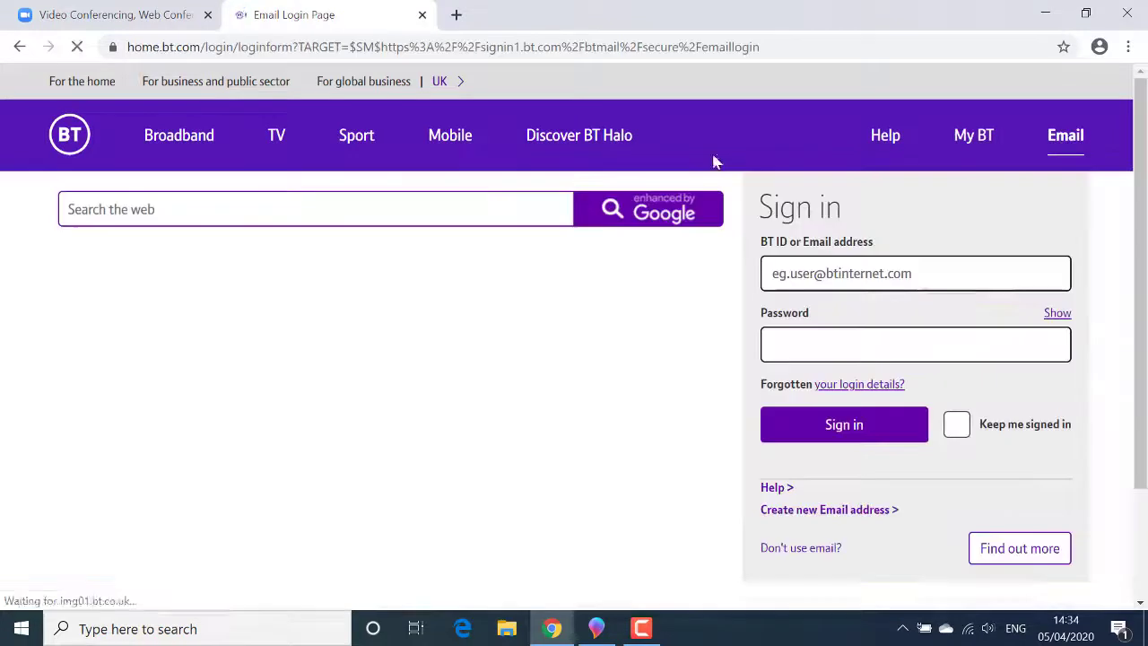
pyautogui.click(913, 277)
pyautogui.click(860, 339)
pyautogui.write('****')
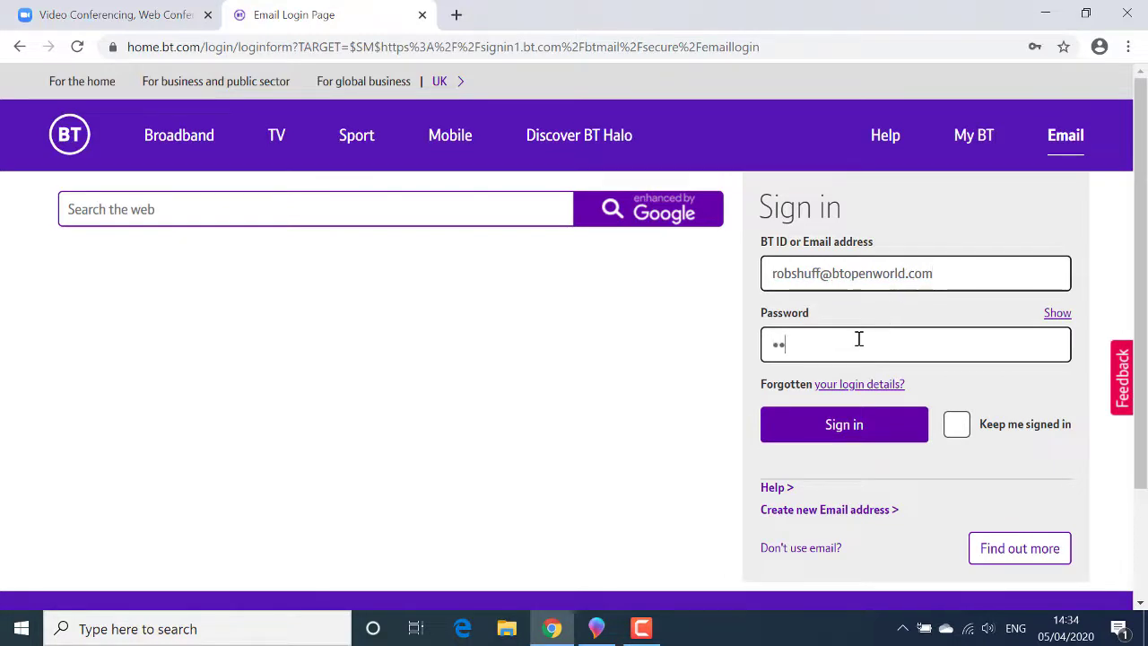
pyautogui.write('***')
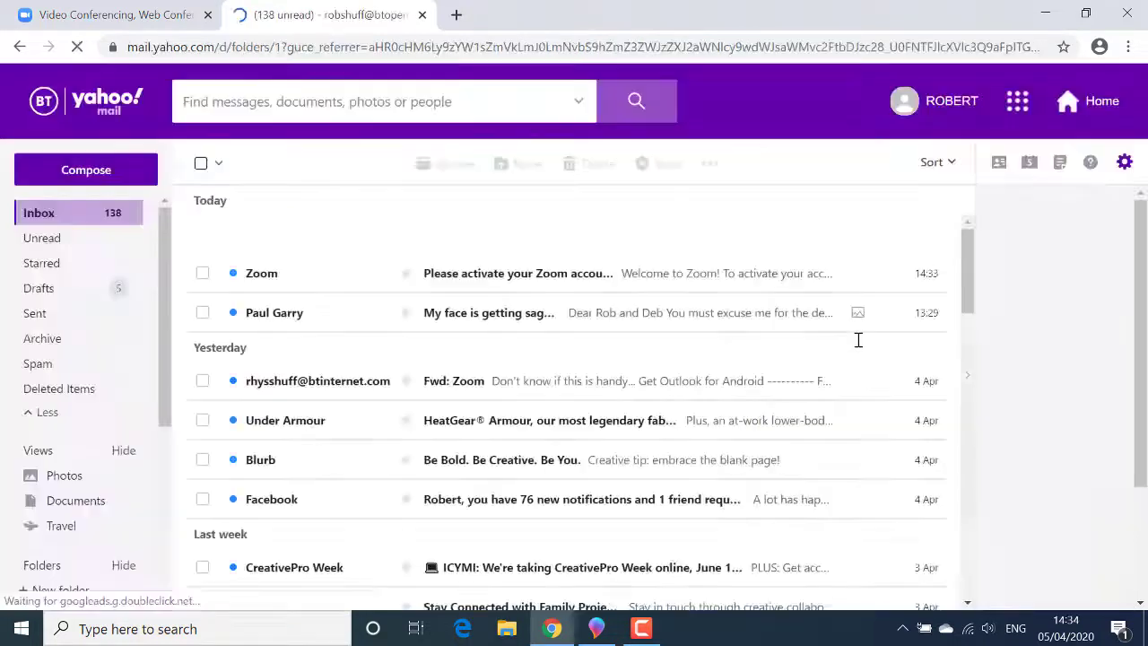
# Step: Log in to BT Email and open the 'Please activate your Zoom account' message
pyautogui.press('Return')
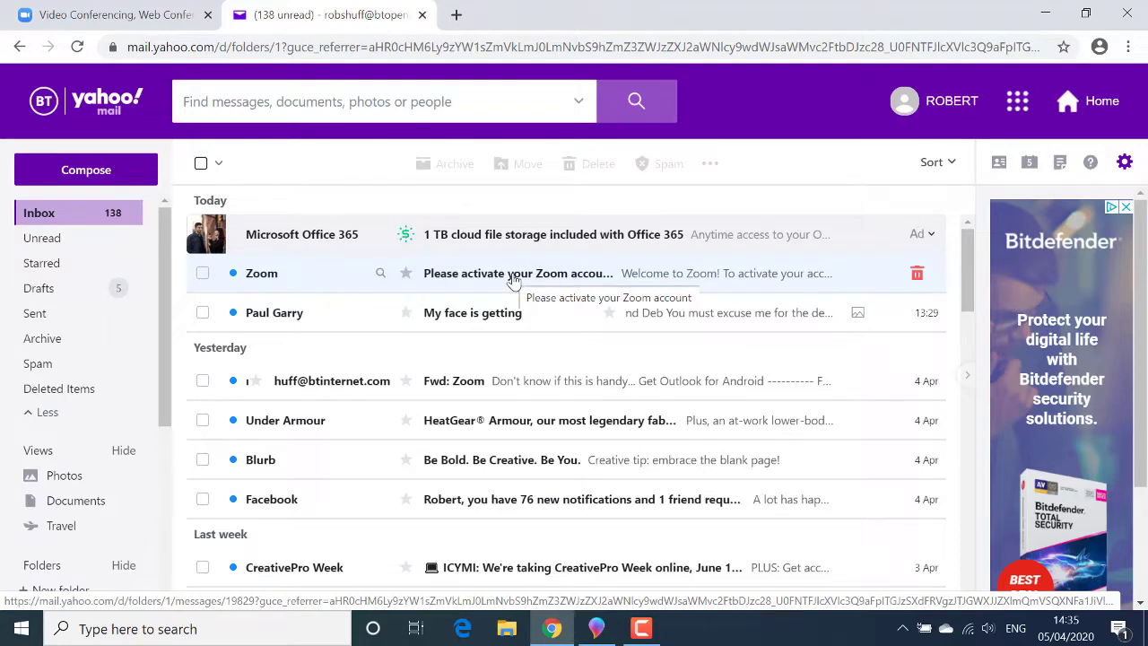
pyautogui.click(513, 278)
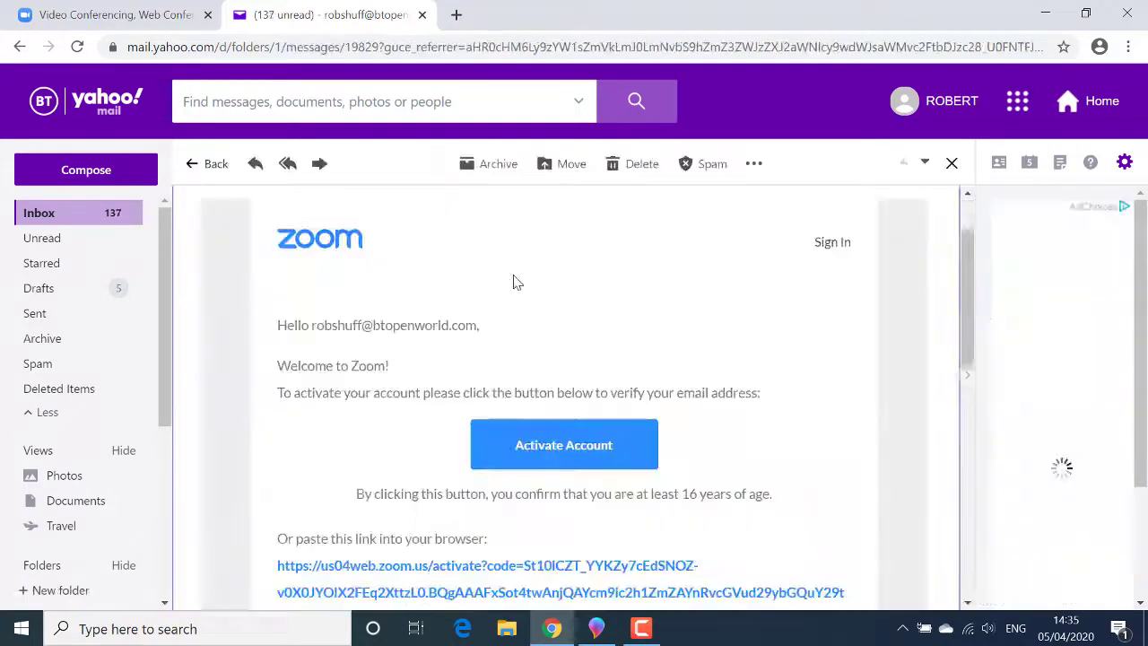
pyautogui.scroll(-1, 512, 282)
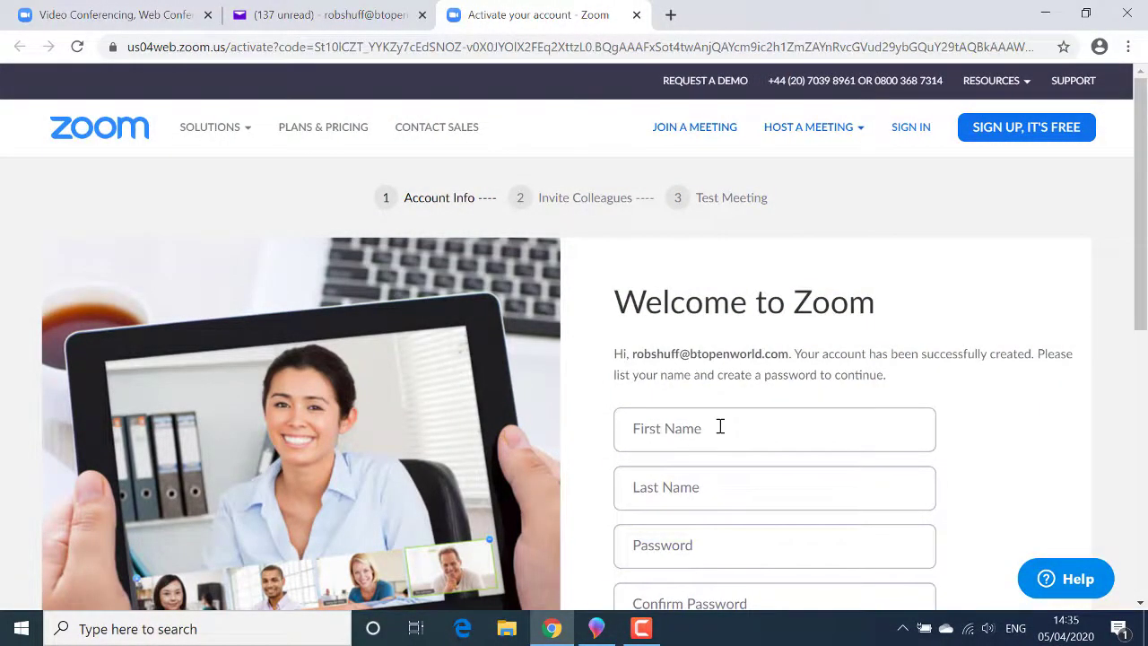
# Step: Fill in the user's first and last name on the Zoom activation form
pyautogui.scroll(-1, 720, 427)
pyautogui.click(714, 344)
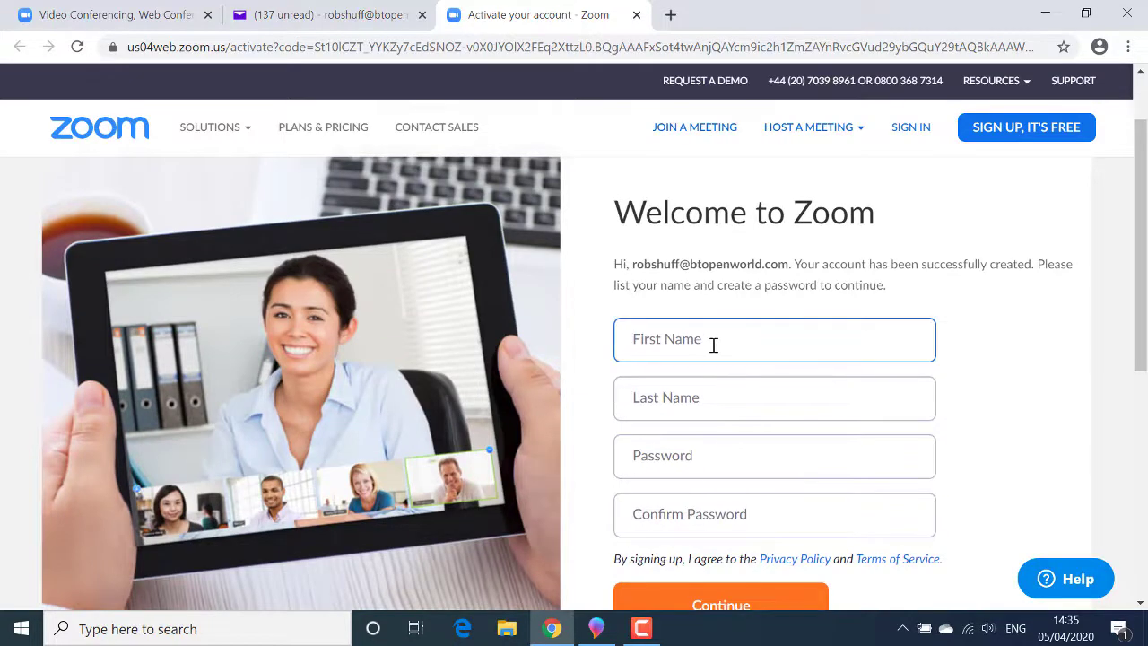
pyautogui.click(741, 406)
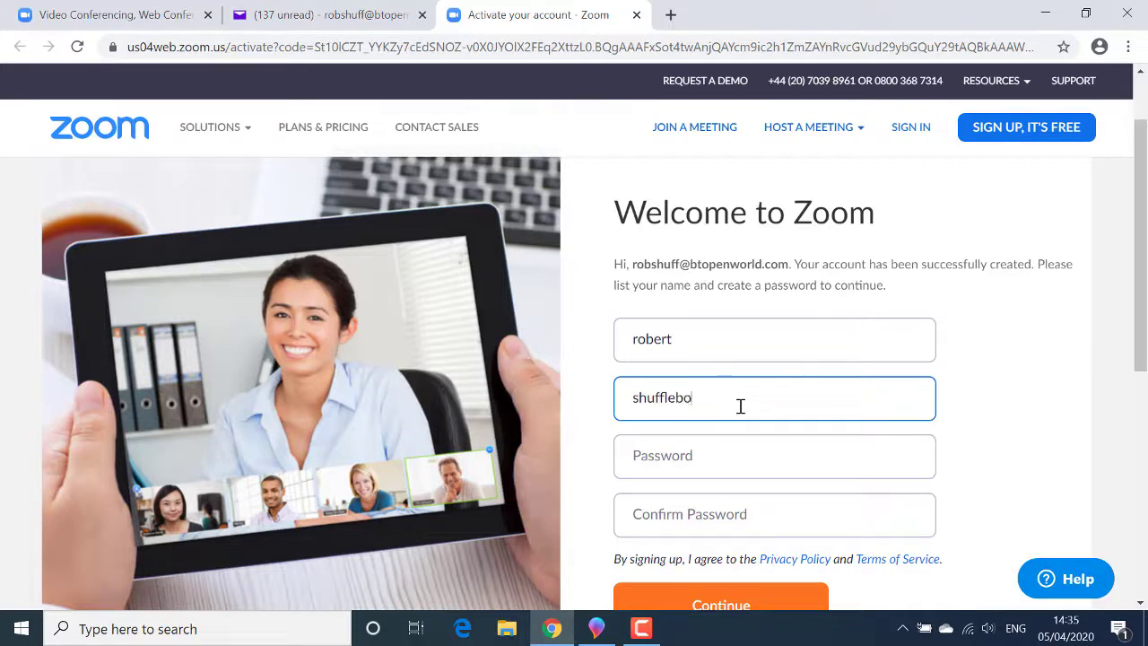
# Step: Enter and confirm the account password, then submit the activation form
pyautogui.click(710, 461)
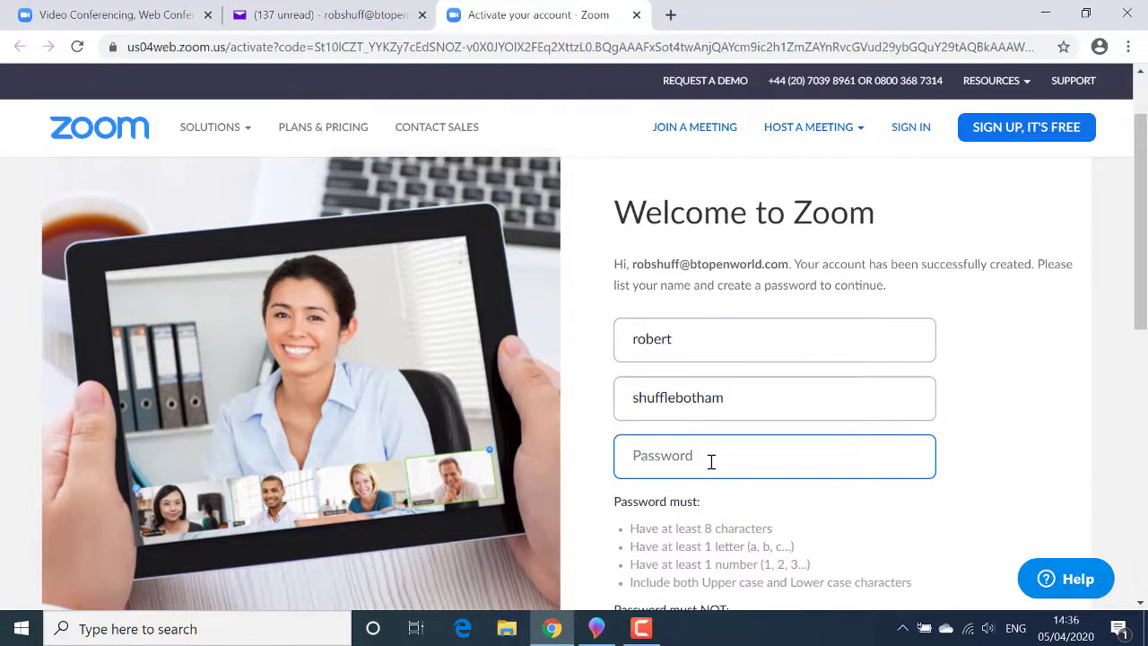
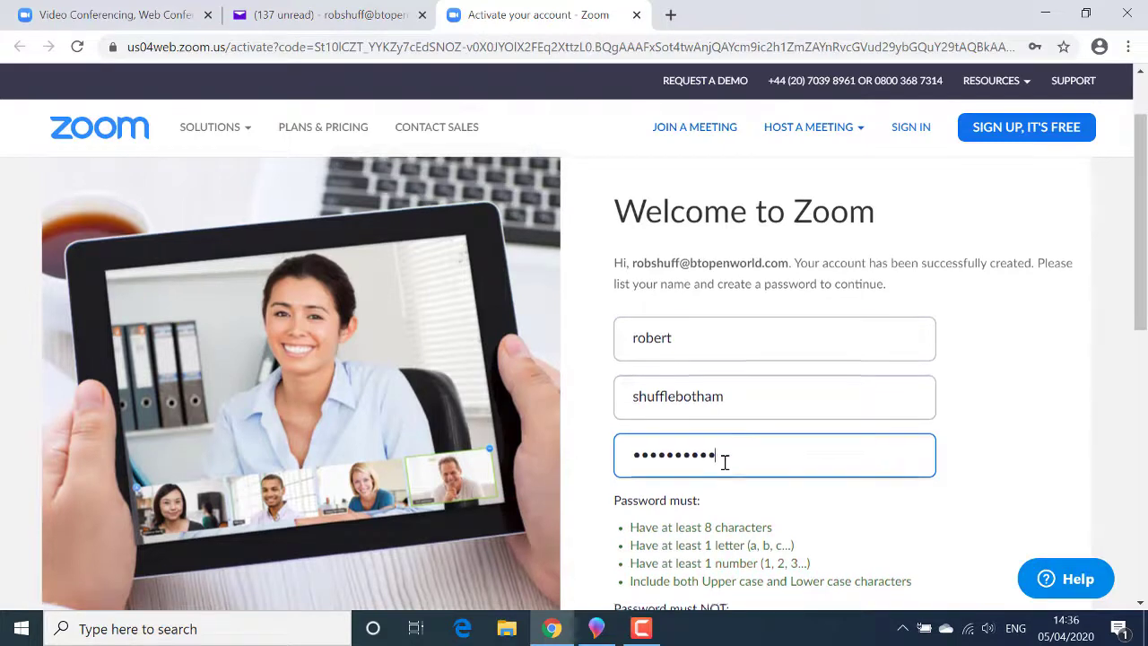
pyautogui.scroll(-2, 725, 461)
pyautogui.click(683, 519)
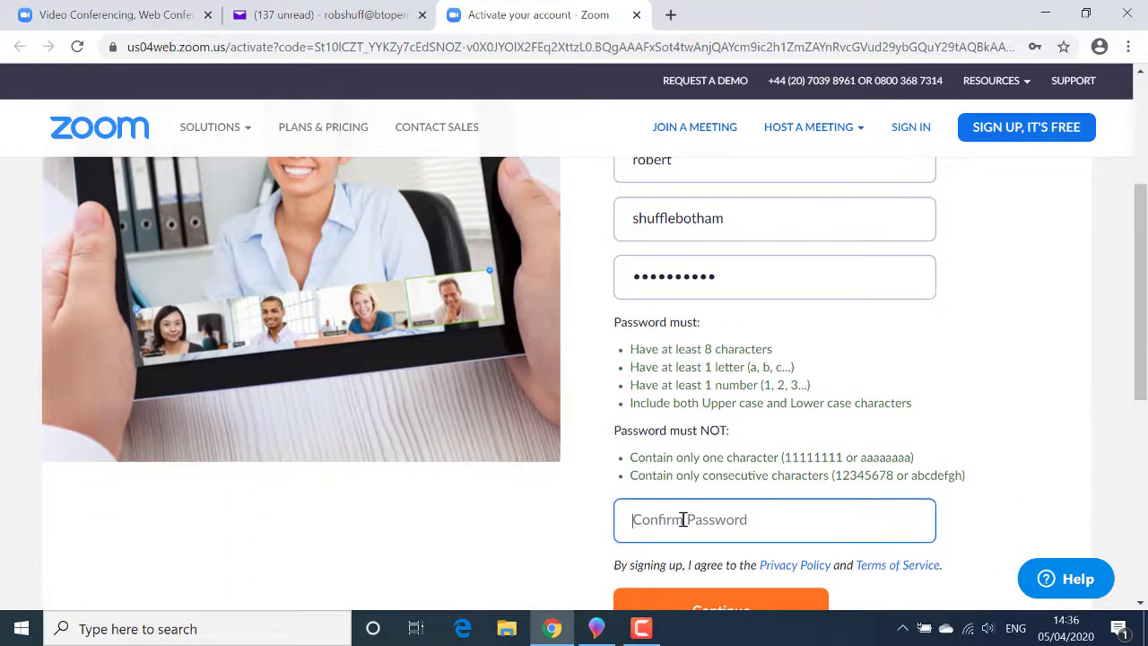
pyautogui.hotkey('ctrl', 'v')
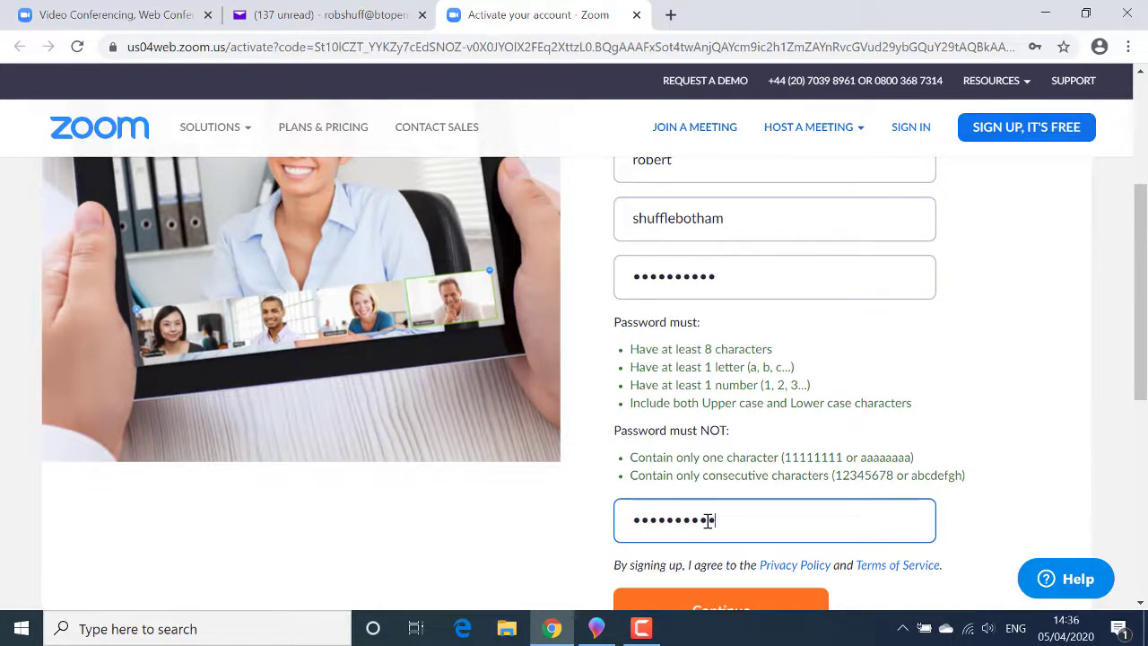
pyautogui.scroll(-2, 745, 474)
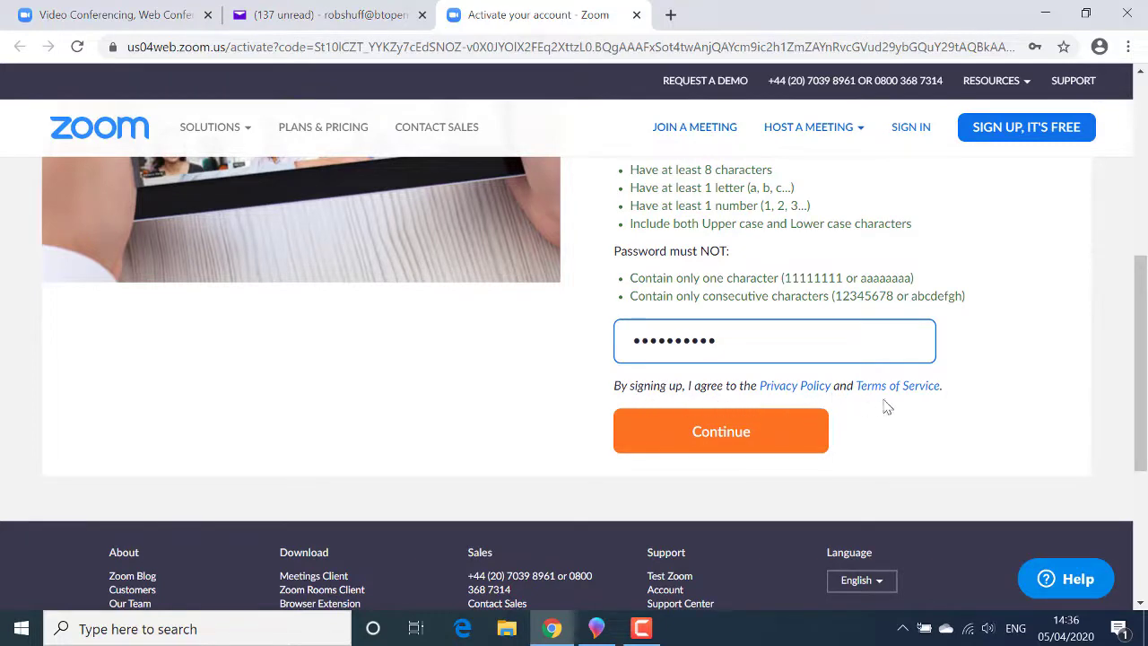
pyautogui.click(731, 432)
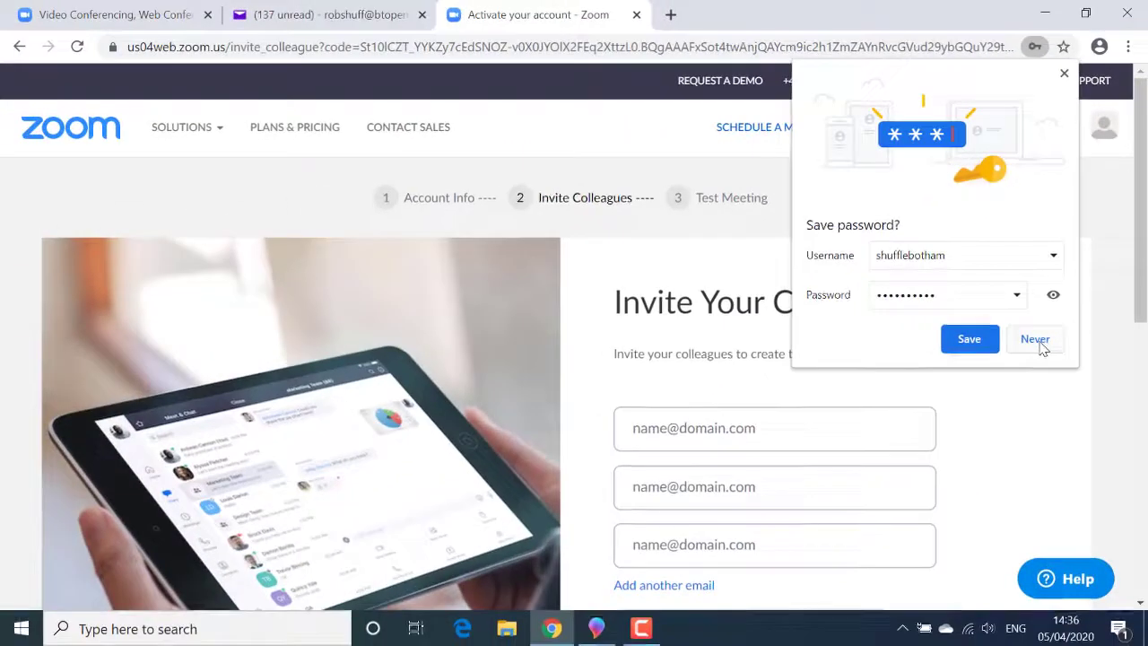
# Step: Decline Chrome's save-password offer and scroll through the Invite Your Colleagues page
pyautogui.click(1040, 345)
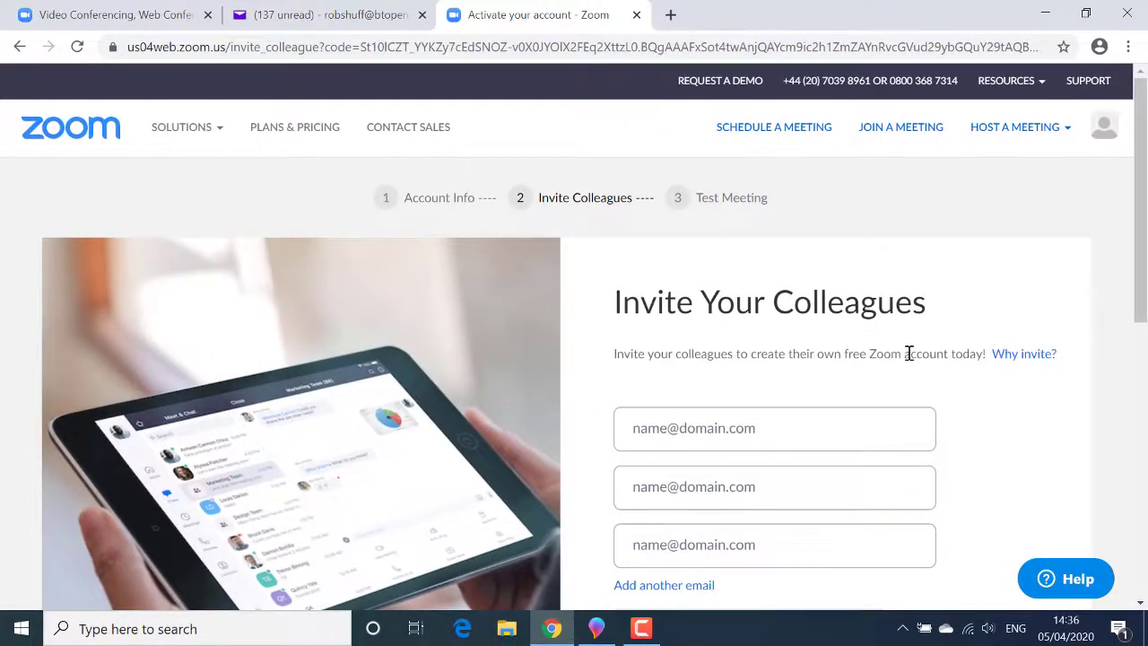
pyautogui.scroll(-1, 633, 339)
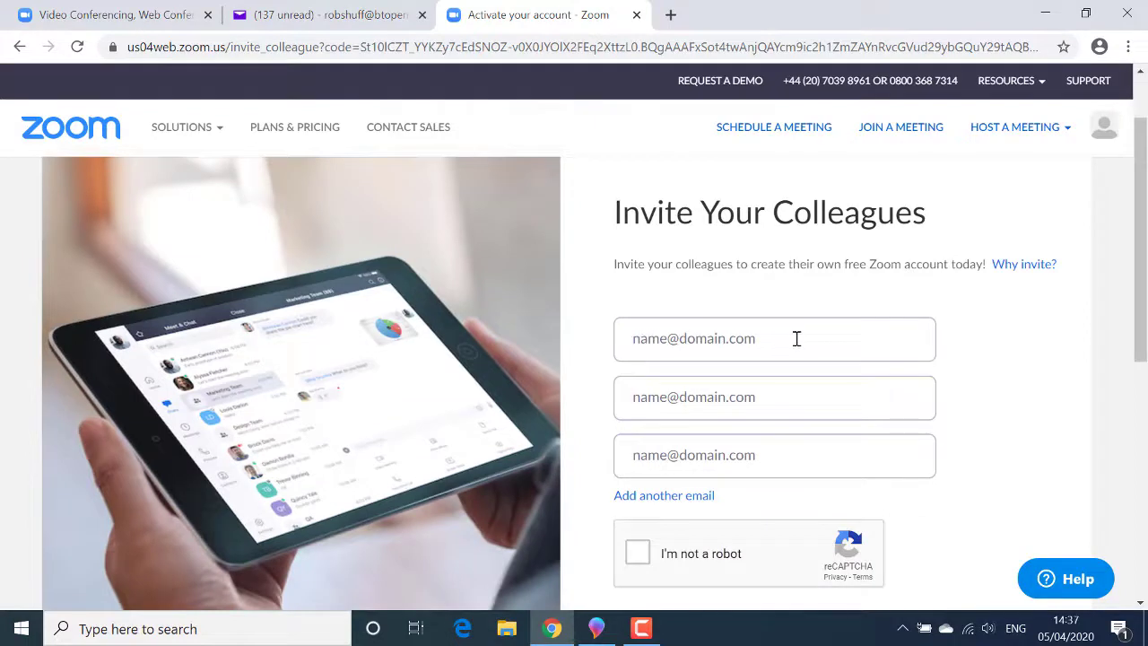
pyautogui.scroll(-1, 797, 338)
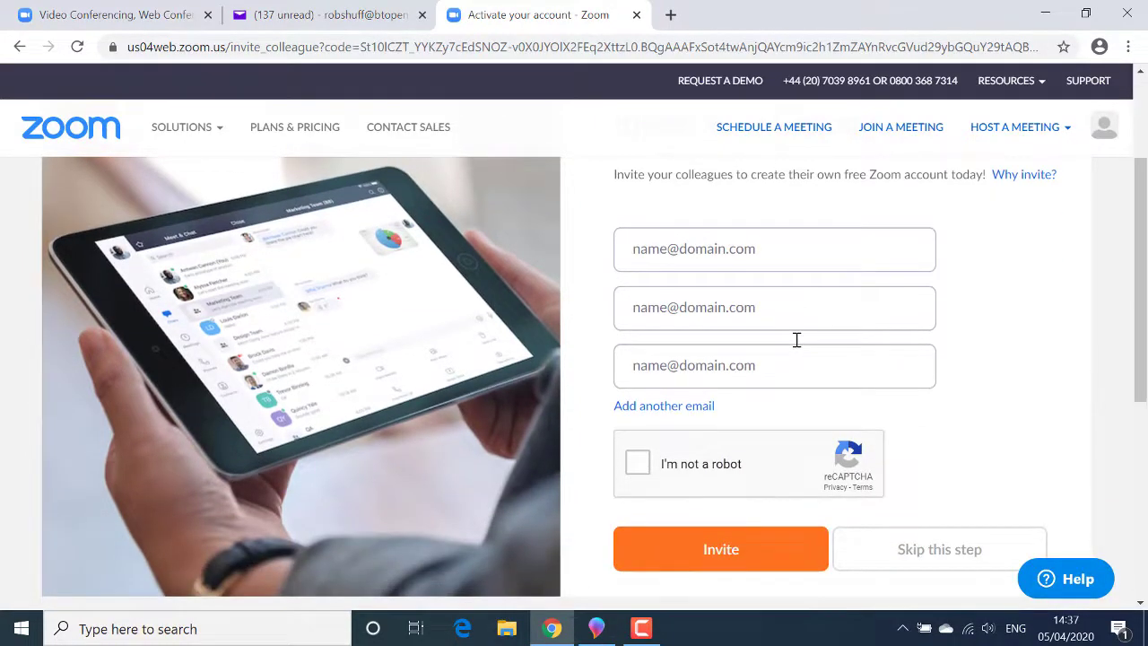
pyautogui.scroll(2, 796, 341)
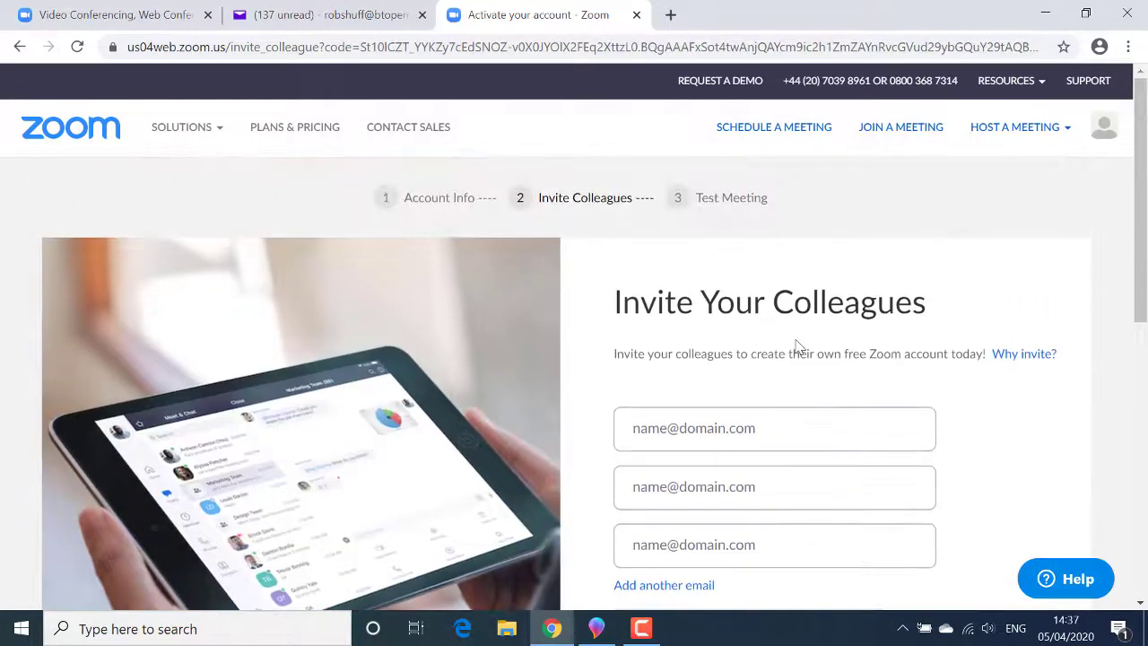
pyautogui.scroll(-2, 797, 344)
pyautogui.scroll(-1, 798, 346)
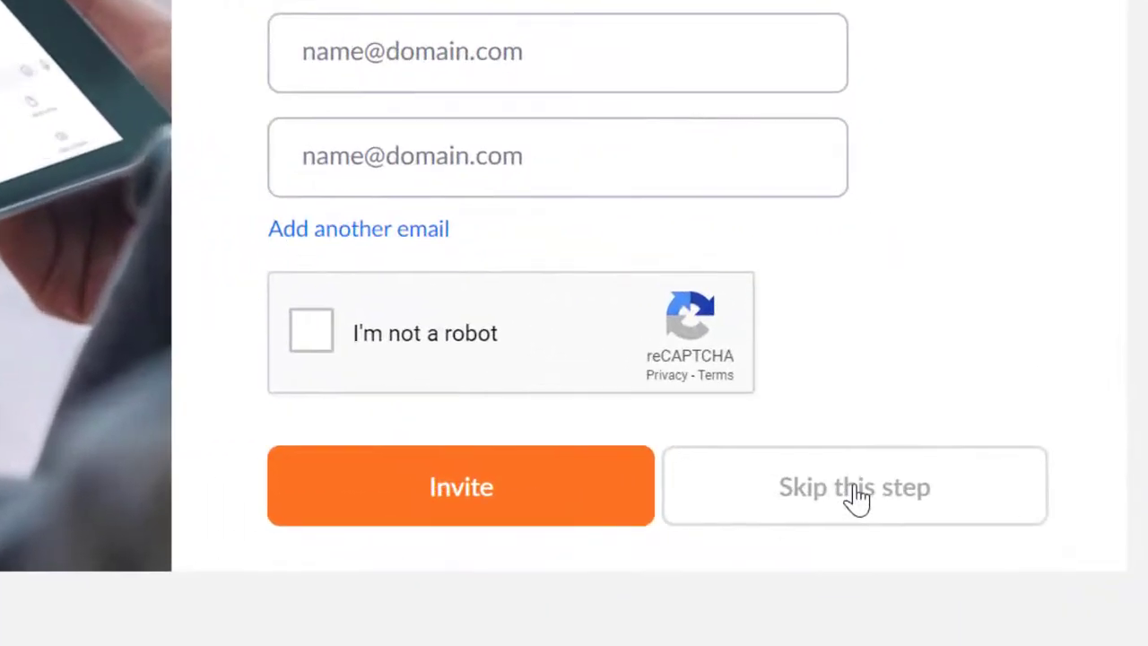
pyautogui.click(855, 489)
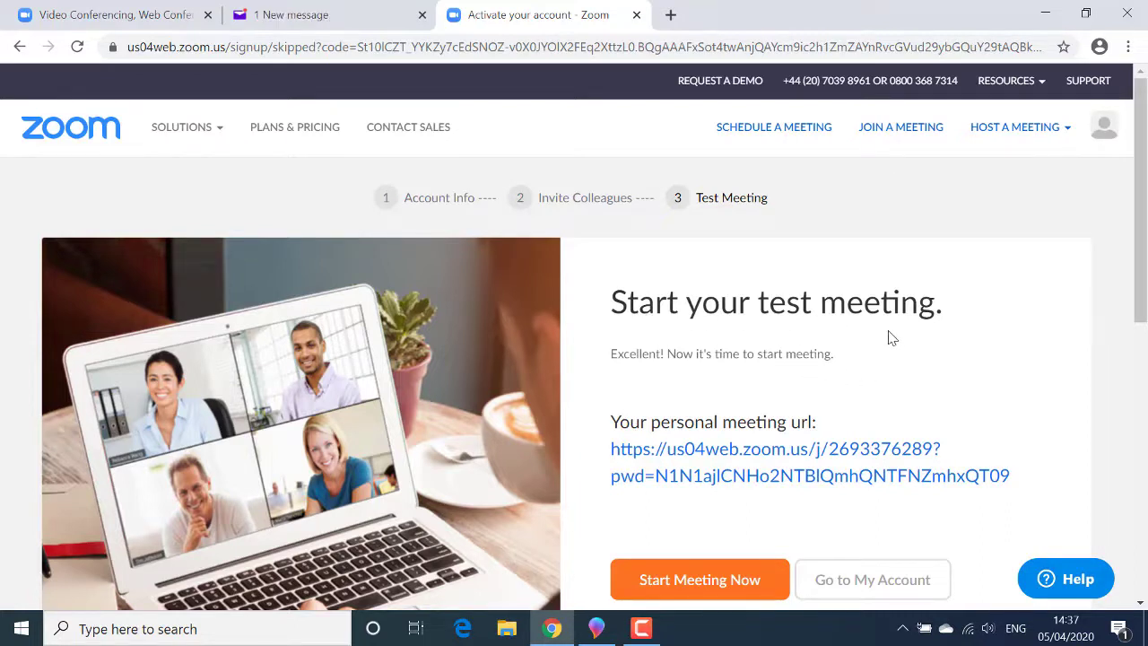
pyautogui.scroll(-1, 890, 338)
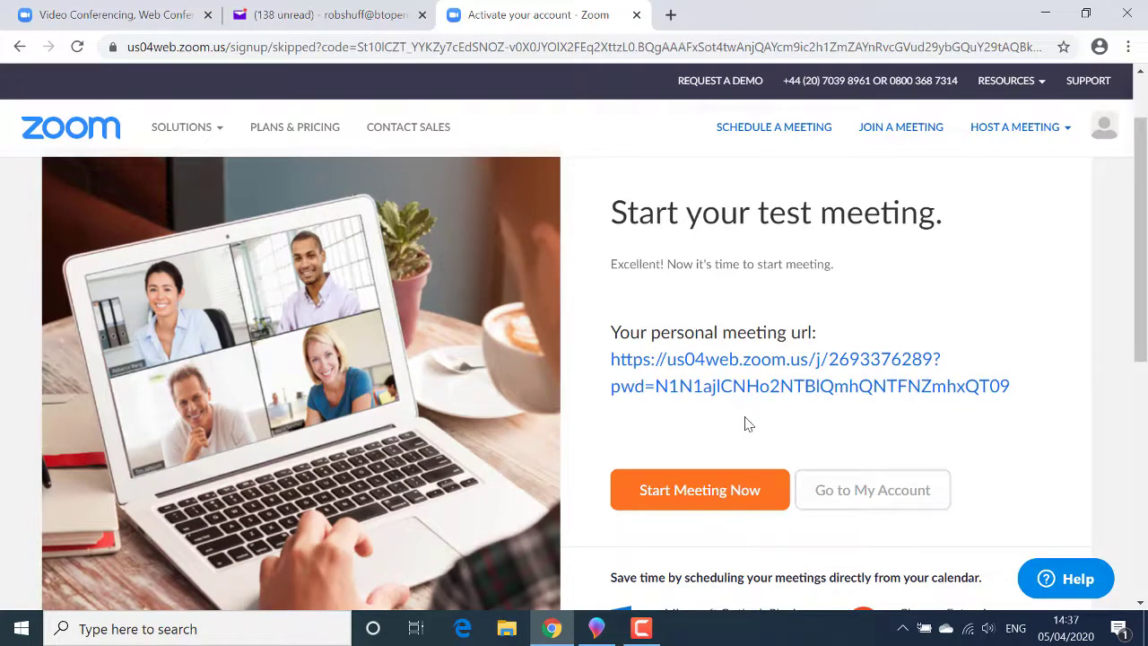
pyautogui.scroll(-2, 745, 423)
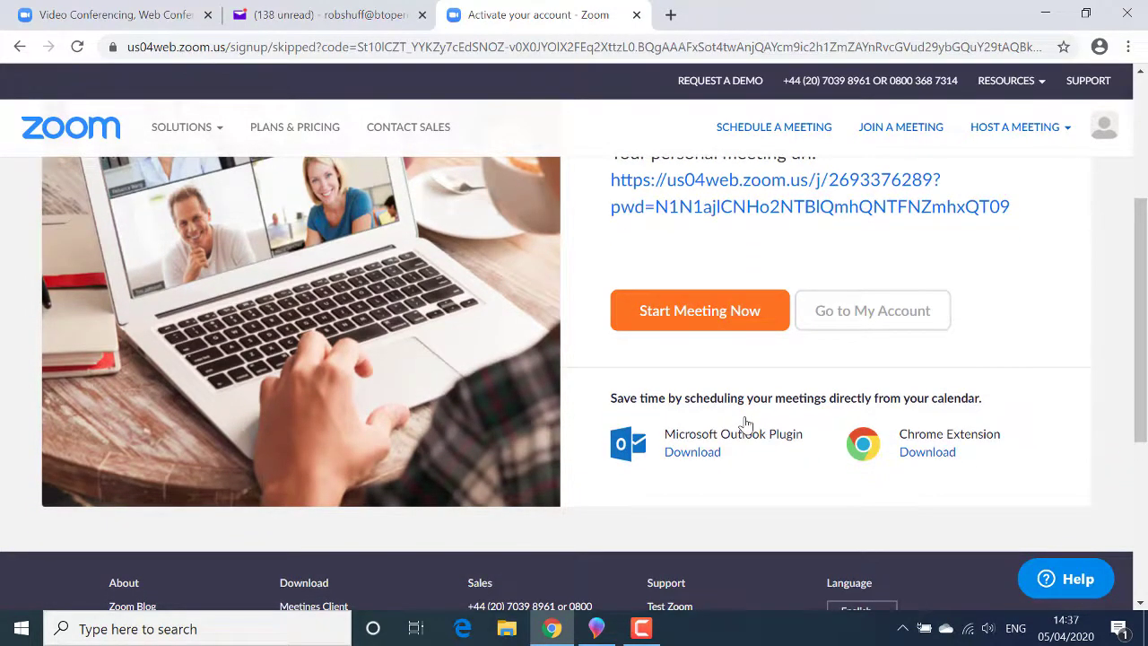
pyautogui.scroll(1, 744, 424)
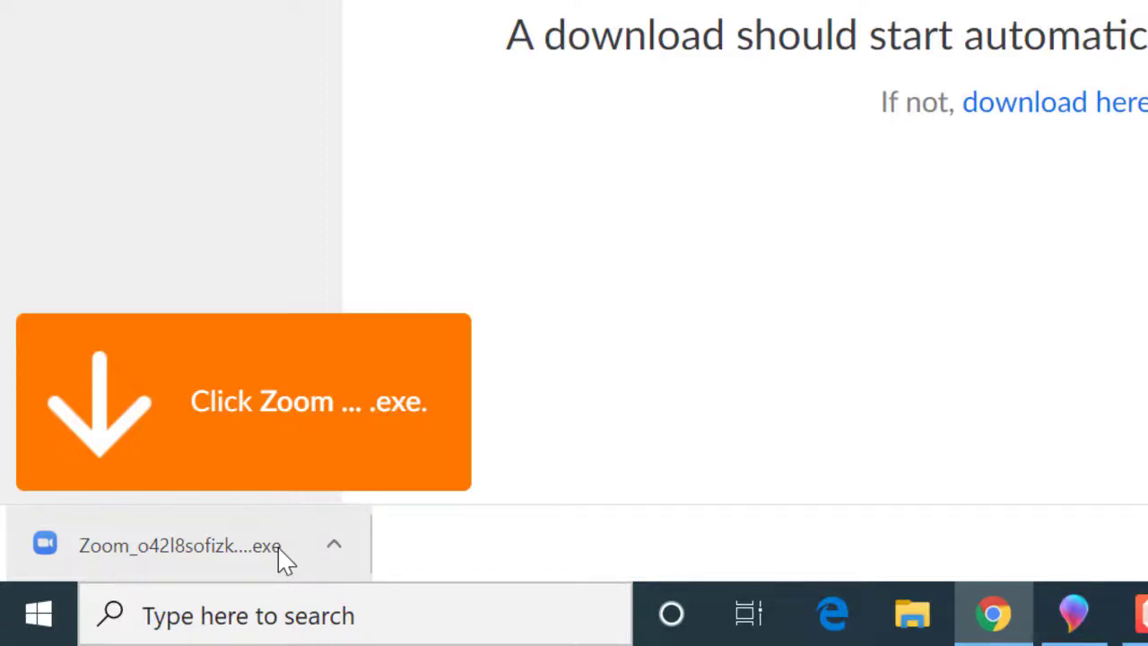
# Step: Run the downloaded Zoom installer from Chrome's download bar
pyautogui.click(284, 557)
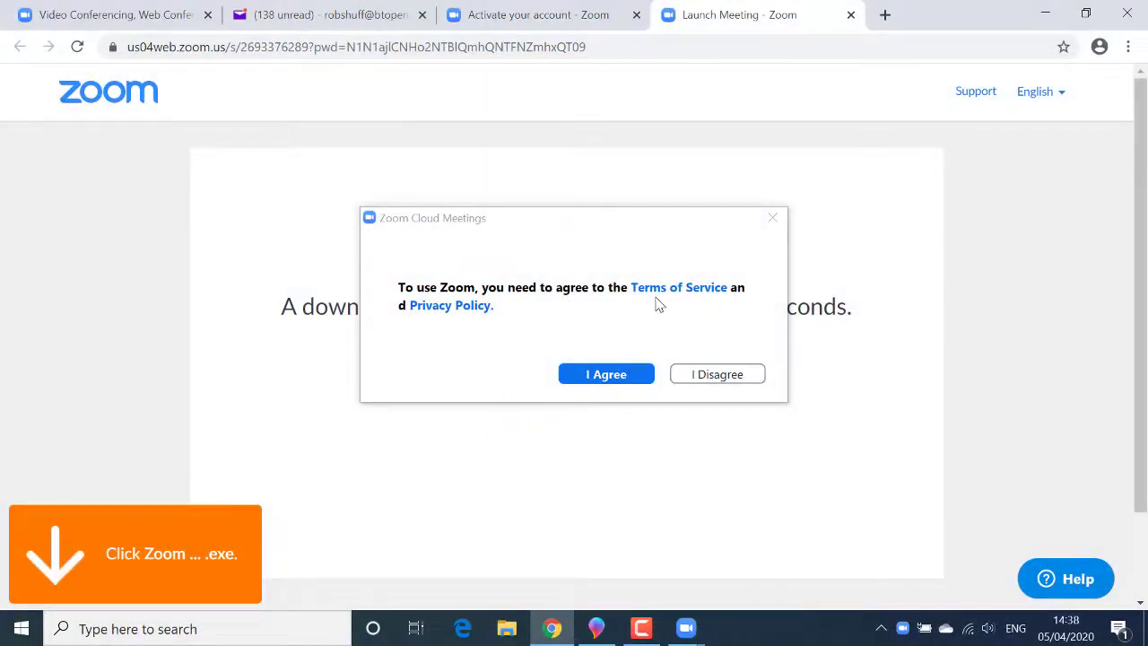
# Step: Accept Zoom's Terms of Service and join the meeting with computer audio
pyautogui.click(619, 375)
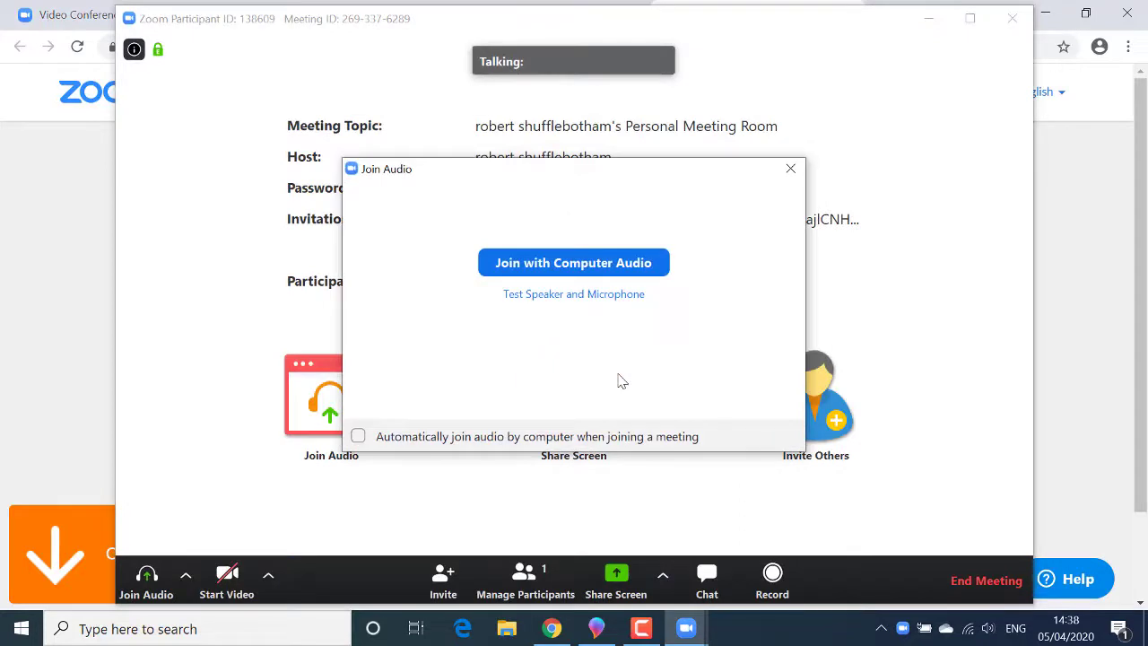
pyautogui.click(649, 268)
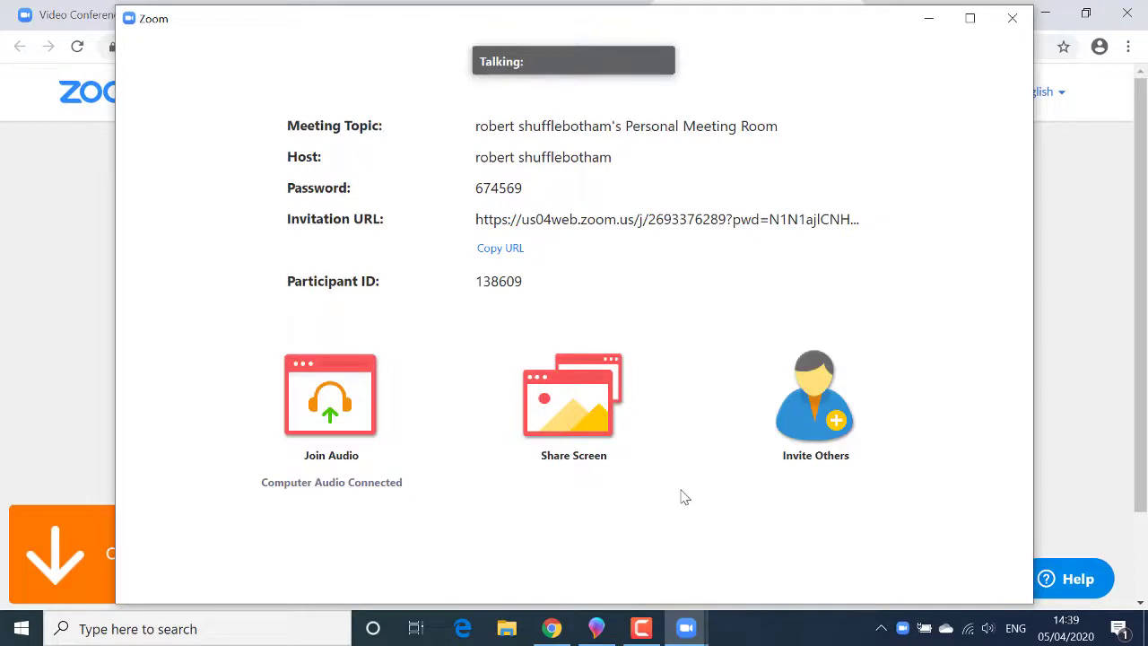
# Step: Start the webcam video from the meeting toolbar so the live camera feed shows
pyautogui.moveTo(676, 557)
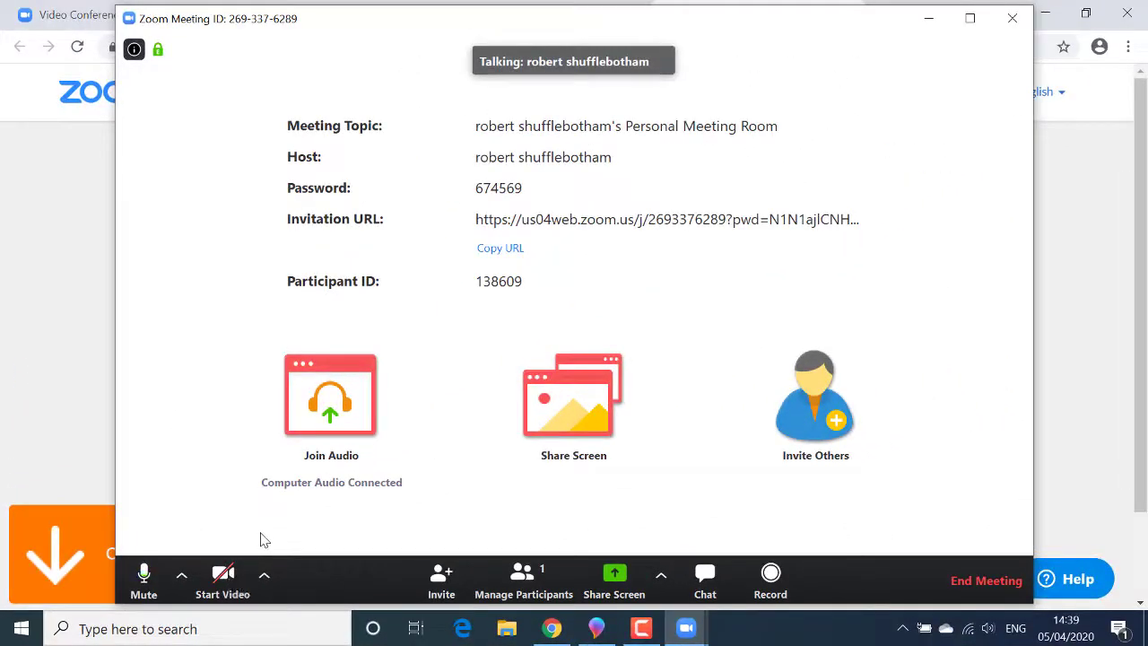
pyautogui.click(224, 578)
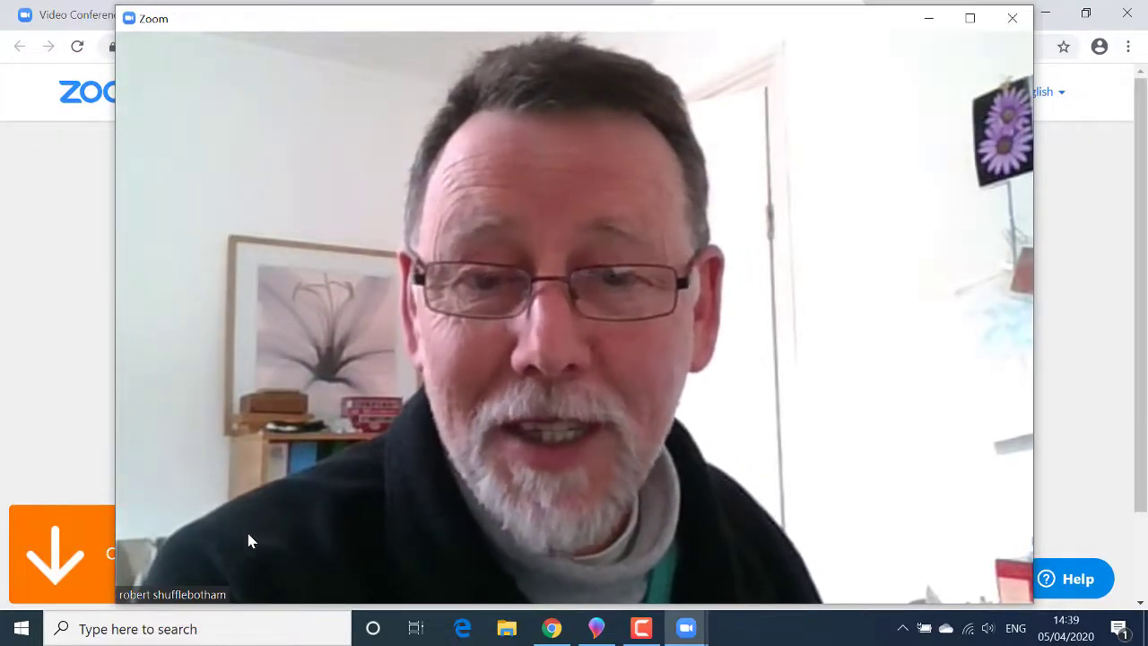
pyautogui.moveTo(255, 594)
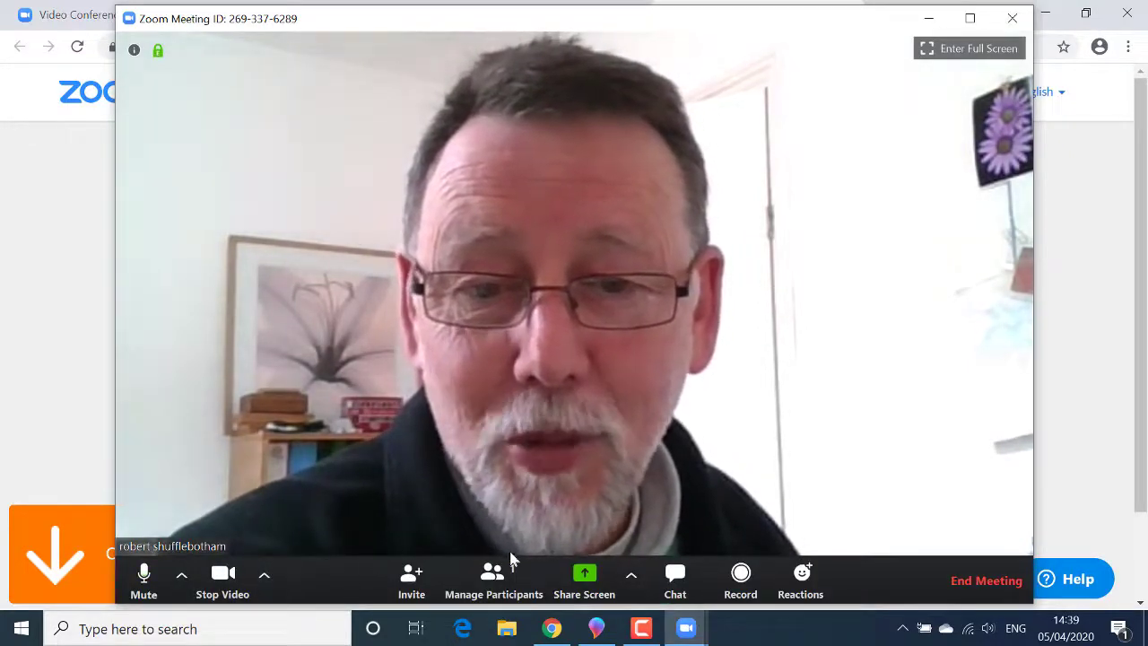